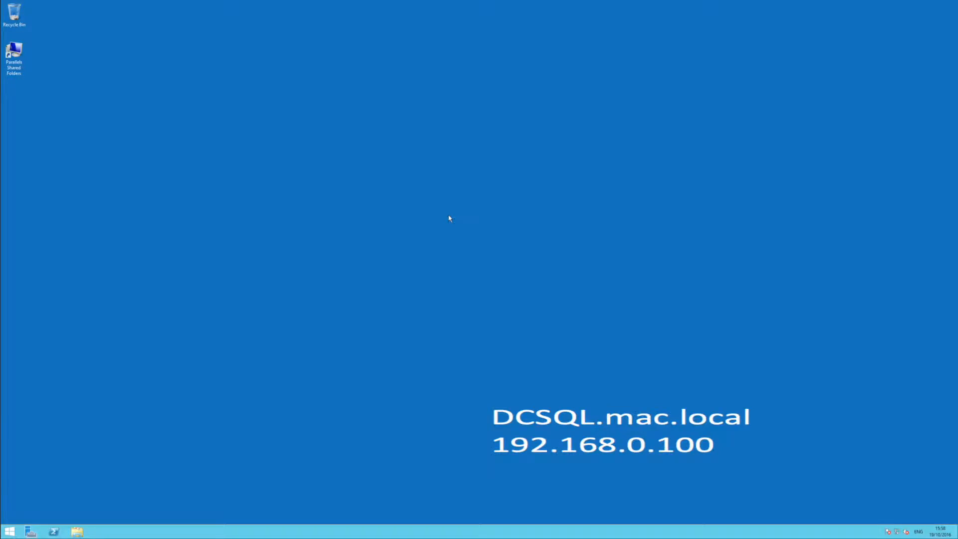
Step: Launch the Microsoft Management Console by searching 'mmc' from the Start screen
{"action": "key", "text": "super"}
{"action": "type", "text": "mmc"}
{"action": "key", "text": "Return"}
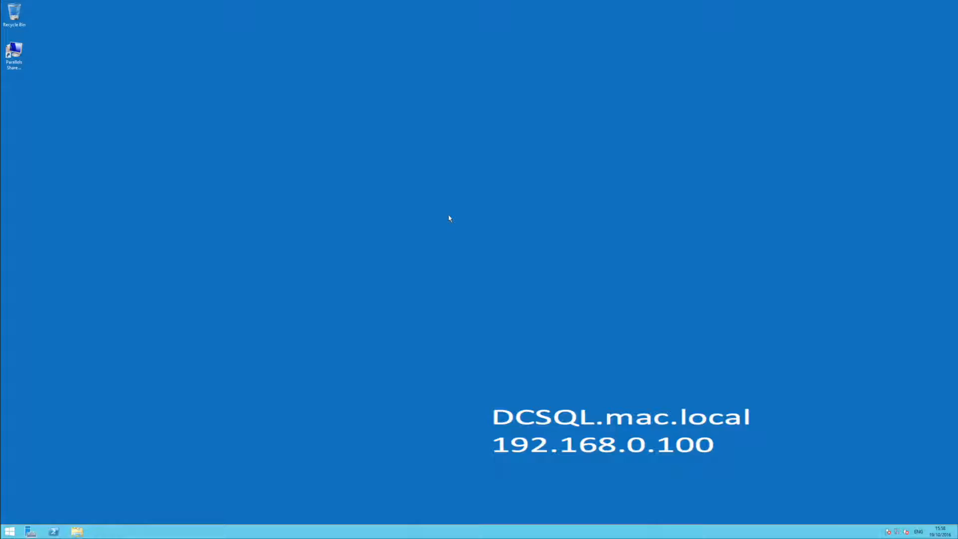
Step: Center and enlarge the DHCP console window and widen its tree pane
{"action": "left_click_drag", "start_coordinate": [175, 30], "coordinate": [420, 130]}
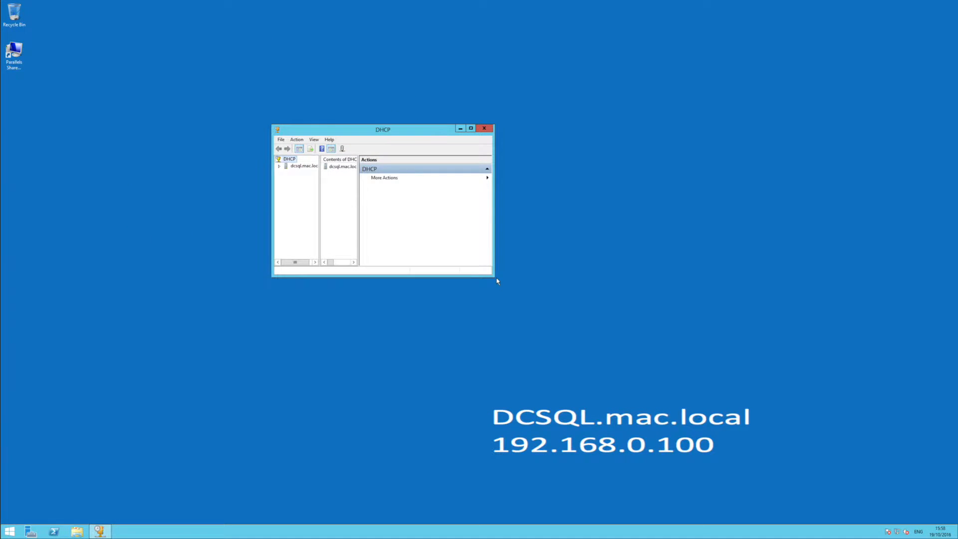
{"action": "left_click_drag", "start_coordinate": [492, 274], "coordinate": [621, 355]}
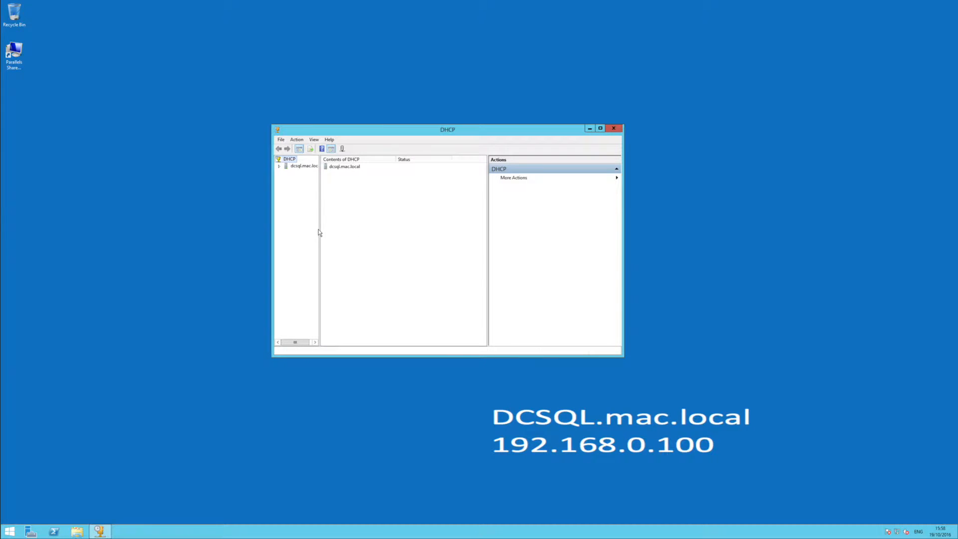
{"action": "left_click_drag", "start_coordinate": [318, 232], "coordinate": [352, 232]}
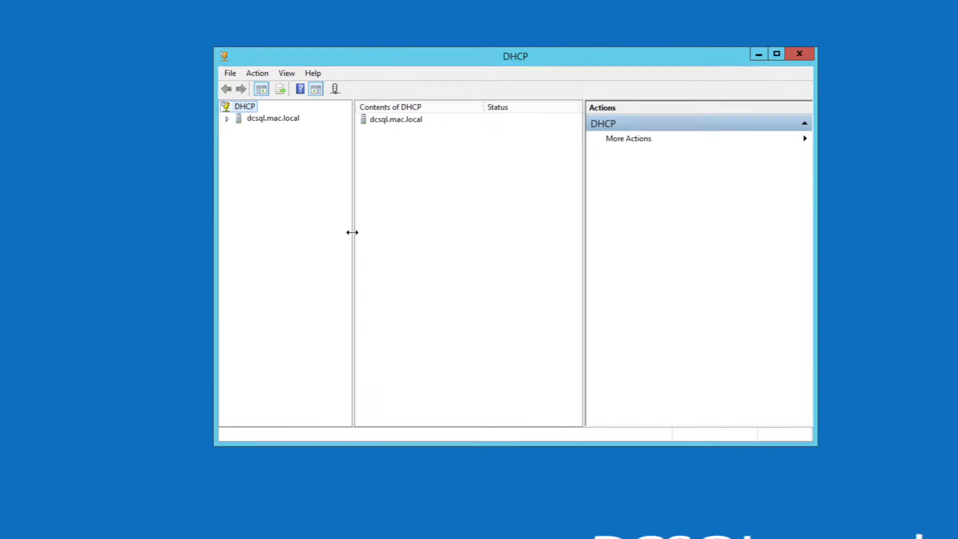
Step: Inspect the 192.168.0.0 Lab Workstations scope under dcsql.mac.local > IPv4, then collapse the server
{"action": "left_click", "coordinate": [227, 118]}
{"action": "left_click", "coordinate": [239, 131]}
{"action": "double_click", "coordinate": [275, 141]}
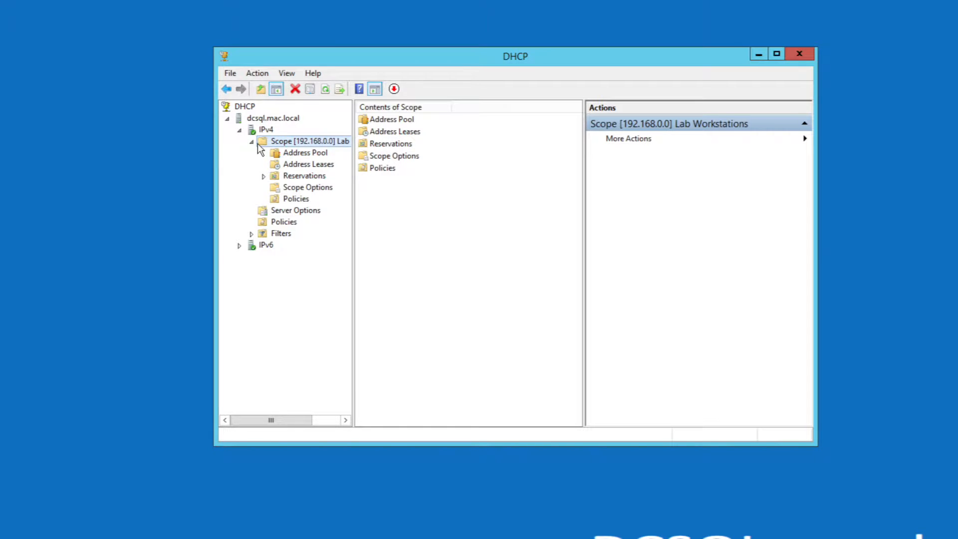
{"action": "left_click", "coordinate": [227, 119]}
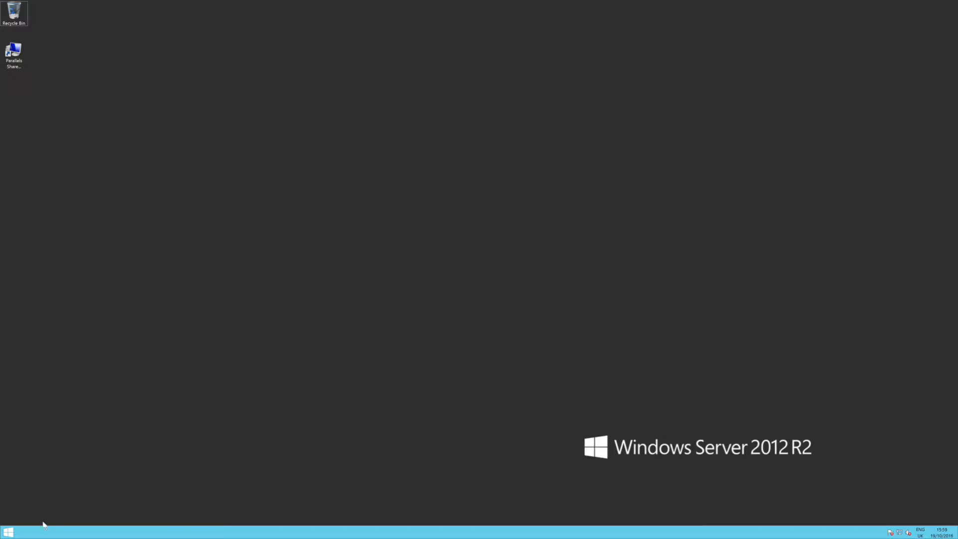
Step: Check This PC's system properties to confirm the computer name is DHCPFailOver
{"action": "left_click", "coordinate": [8, 532]}
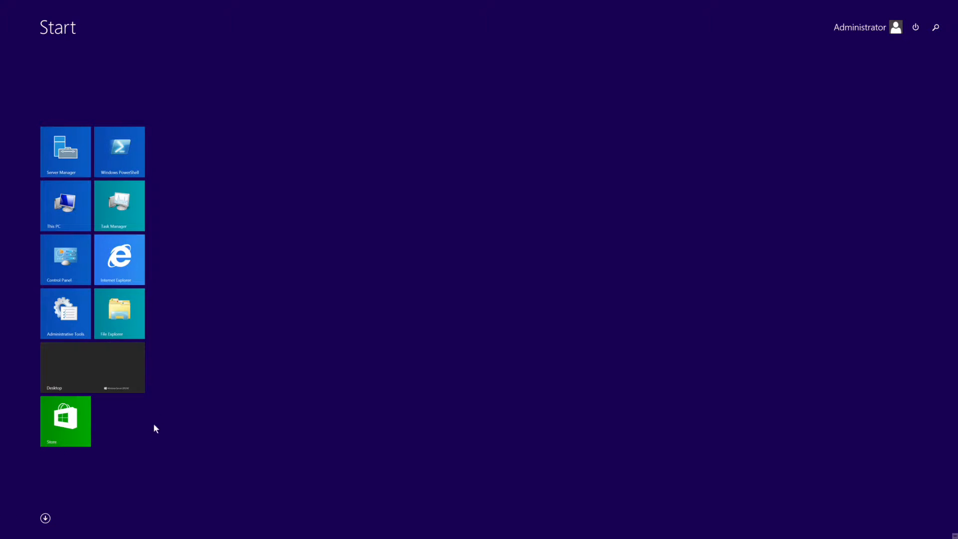
{"action": "left_click", "coordinate": [121, 320]}
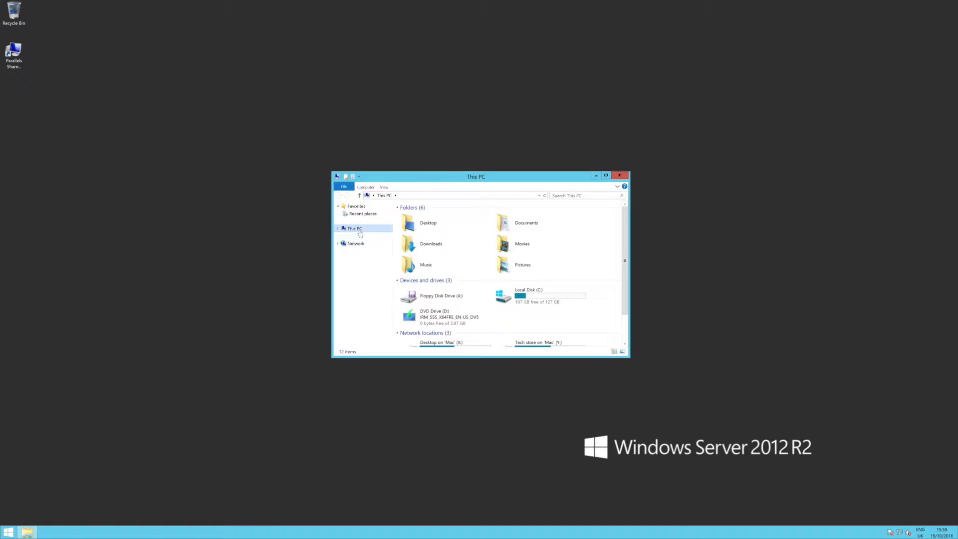
{"action": "right_click", "coordinate": [355, 229]}
{"action": "left_click", "coordinate": [394, 302]}
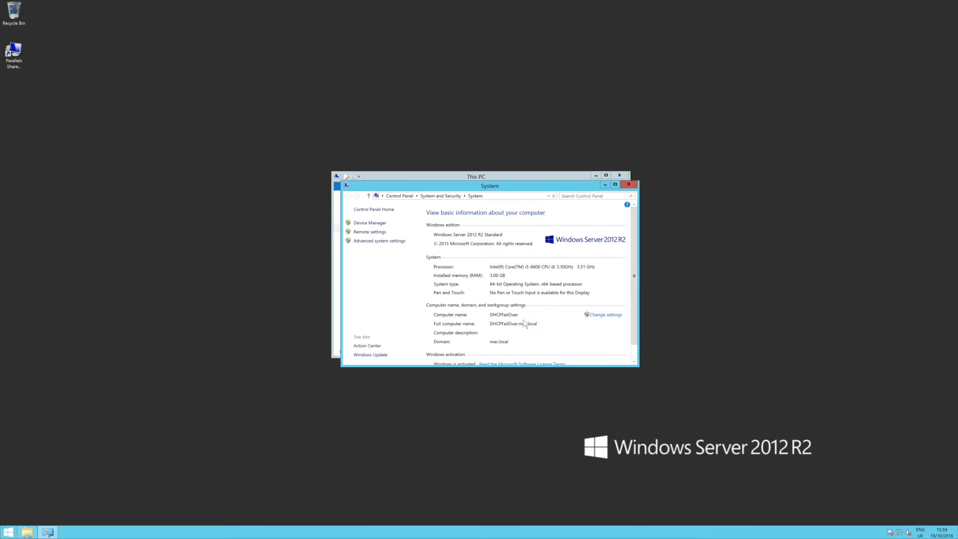
{"action": "left_click", "coordinate": [698, 76]}
{"action": "left_click", "coordinate": [620, 176]}
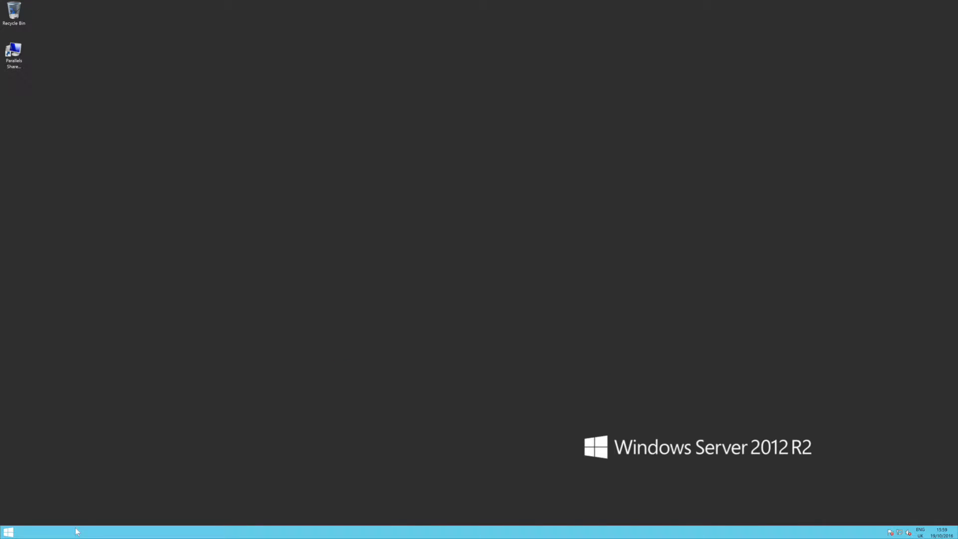
Step: Launch Server Manager by searching 'server' from the Start screen
{"action": "key", "text": "super"}
{"action": "type", "text": "server Manager"}
{"action": "key", "text": "Return"}
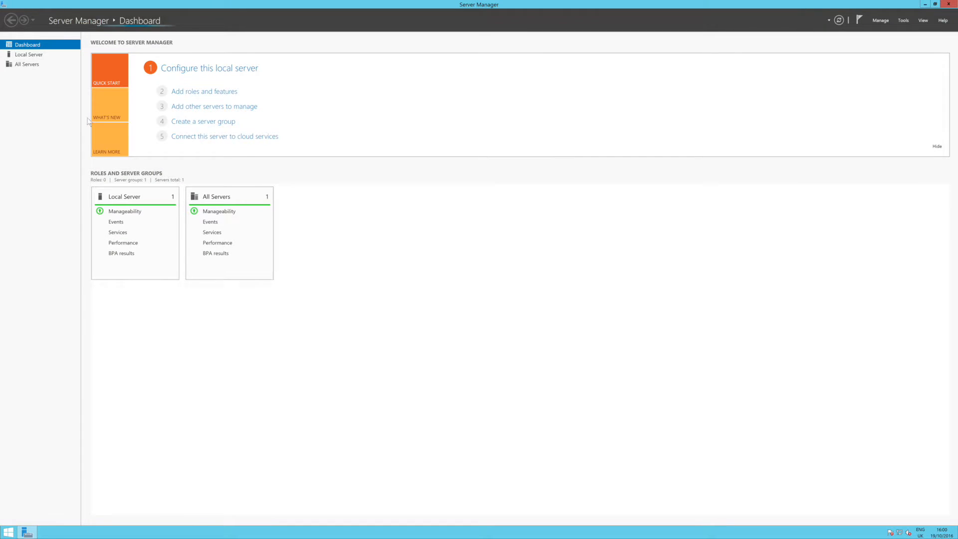
Step: Install the DHCP Server role with its management tools on DHCPFailOver via Add Roles and Features
{"action": "left_click", "coordinate": [212, 91]}
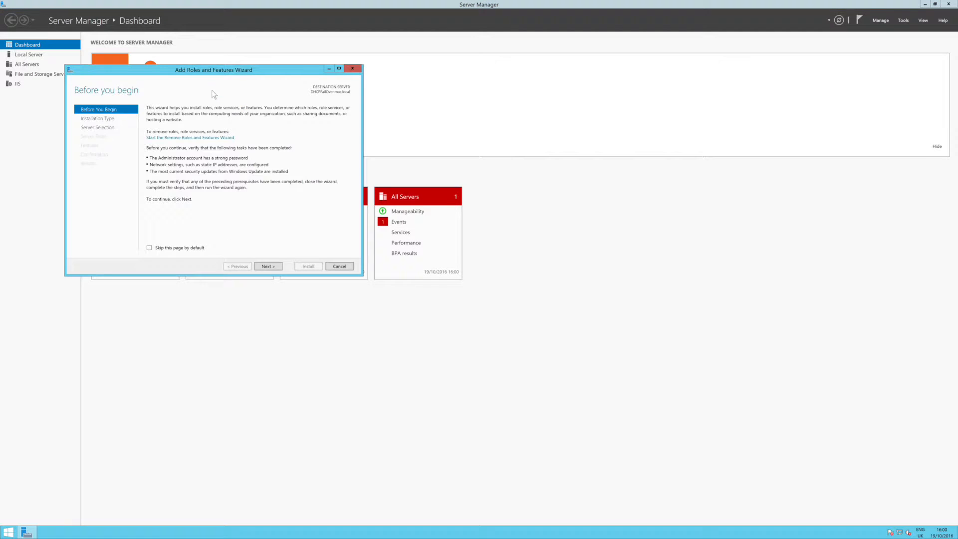
{"action": "left_click", "coordinate": [268, 268]}
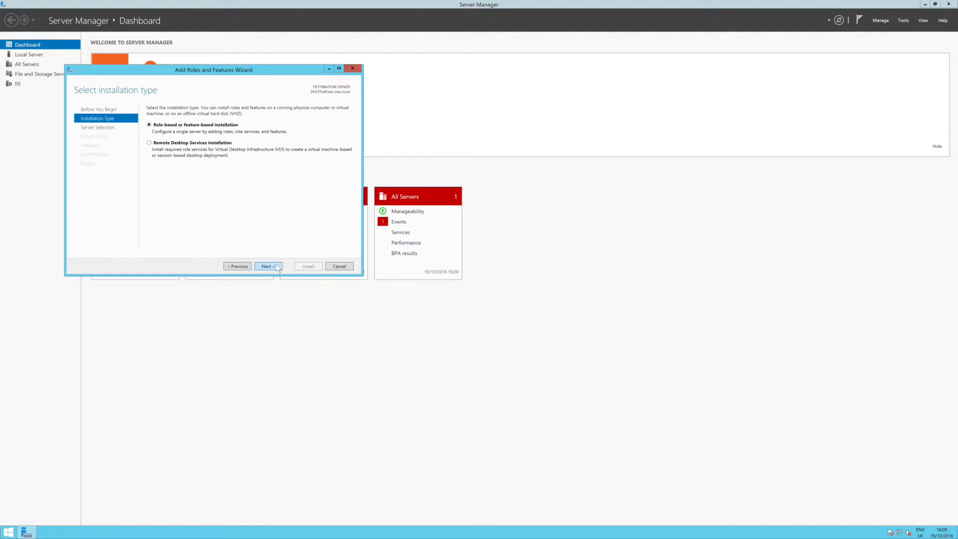
{"action": "left_click", "coordinate": [263, 266]}
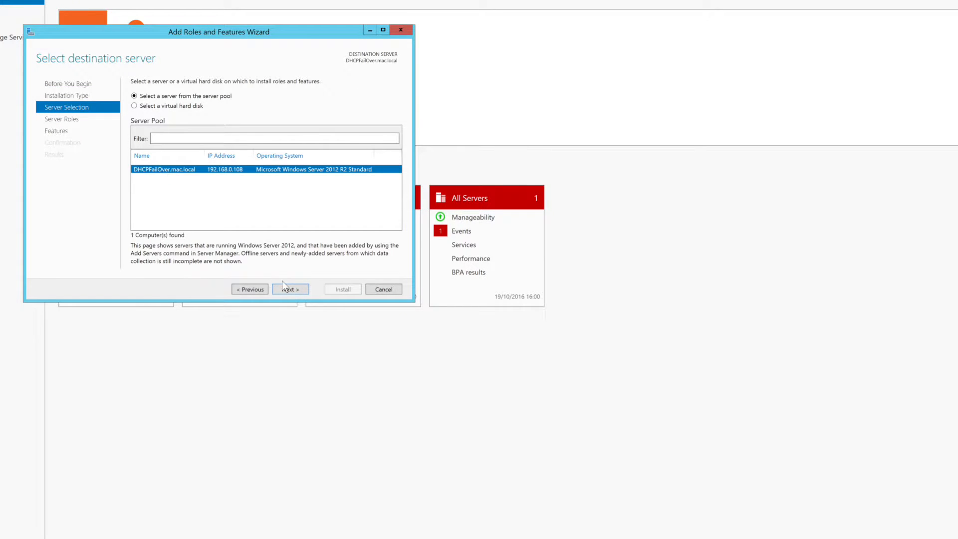
{"action": "left_click", "coordinate": [293, 290]}
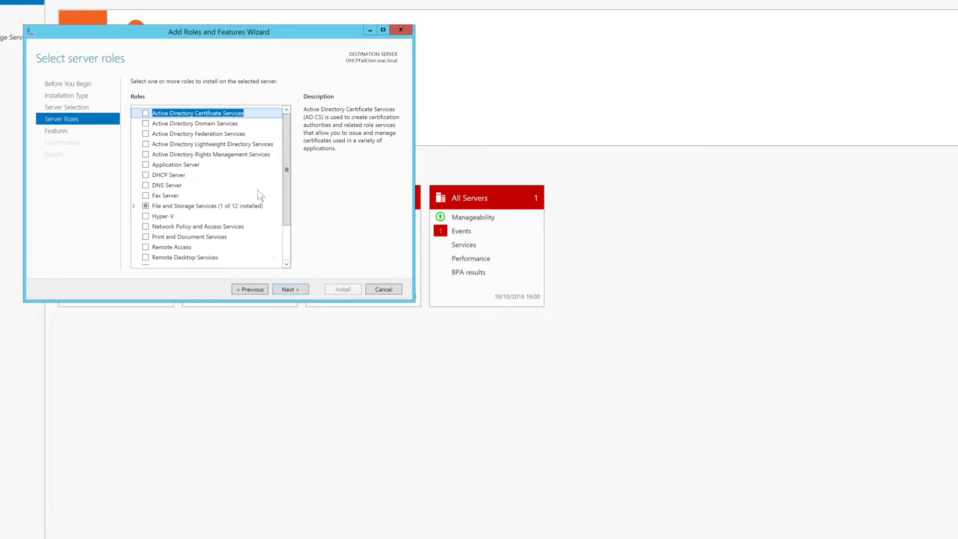
{"action": "left_click", "coordinate": [145, 175]}
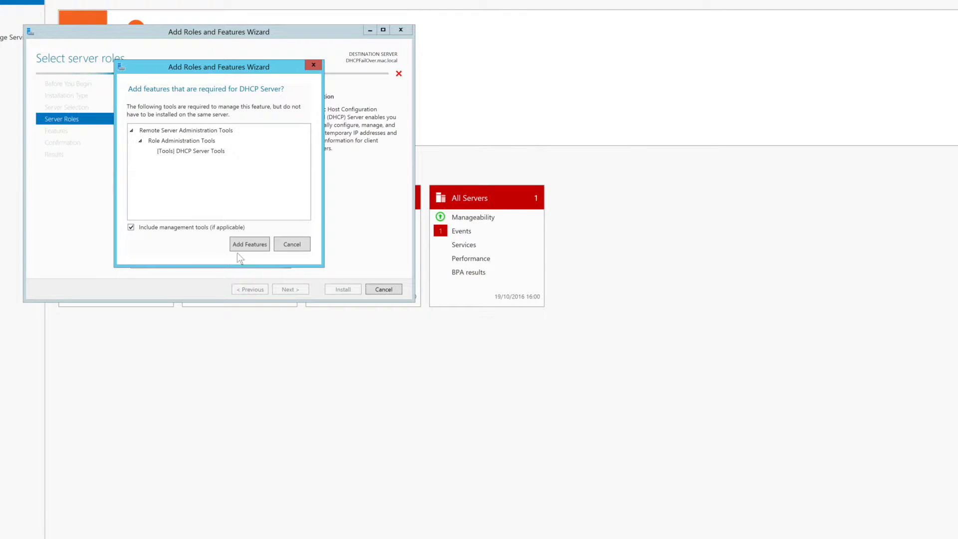
{"action": "left_click", "coordinate": [249, 245]}
{"action": "left_click", "coordinate": [291, 290]}
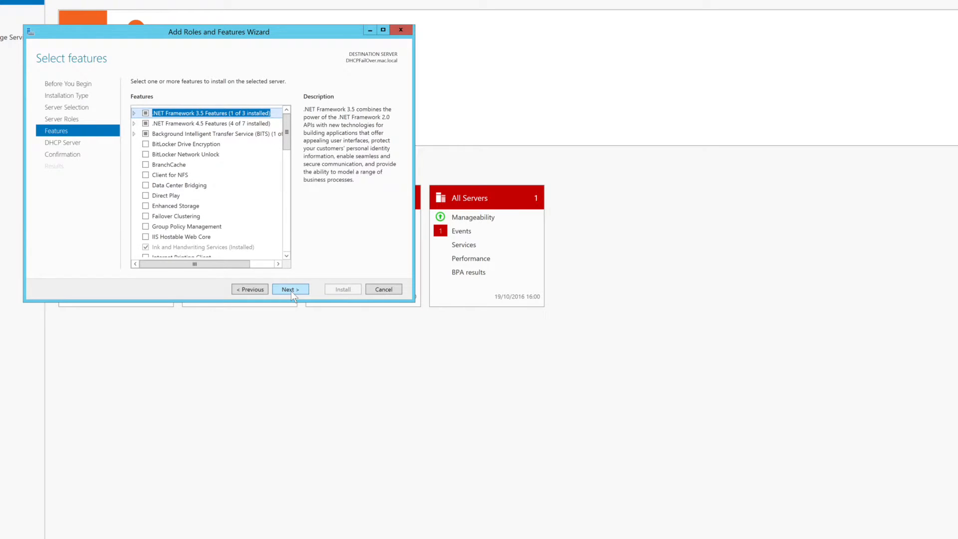
{"action": "left_click", "coordinate": [292, 291]}
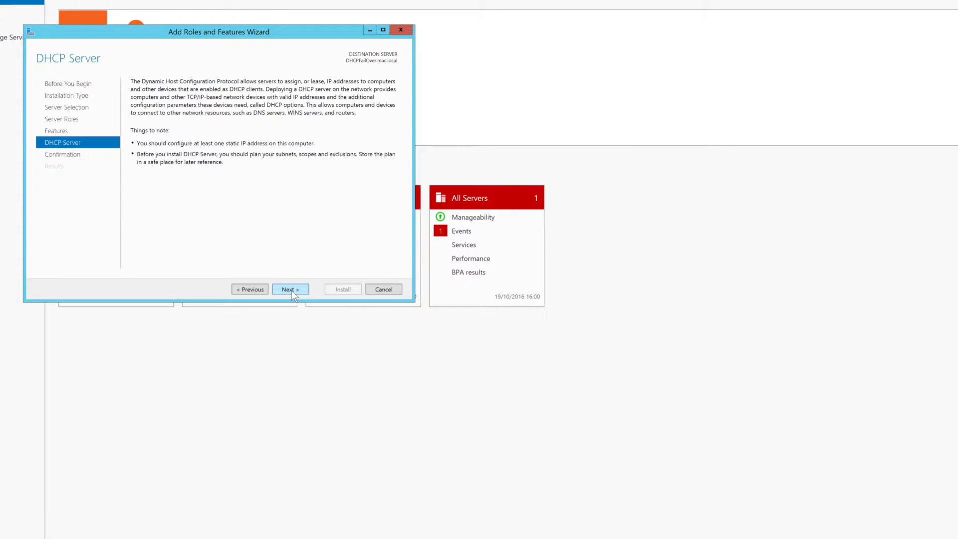
{"action": "left_click", "coordinate": [291, 291]}
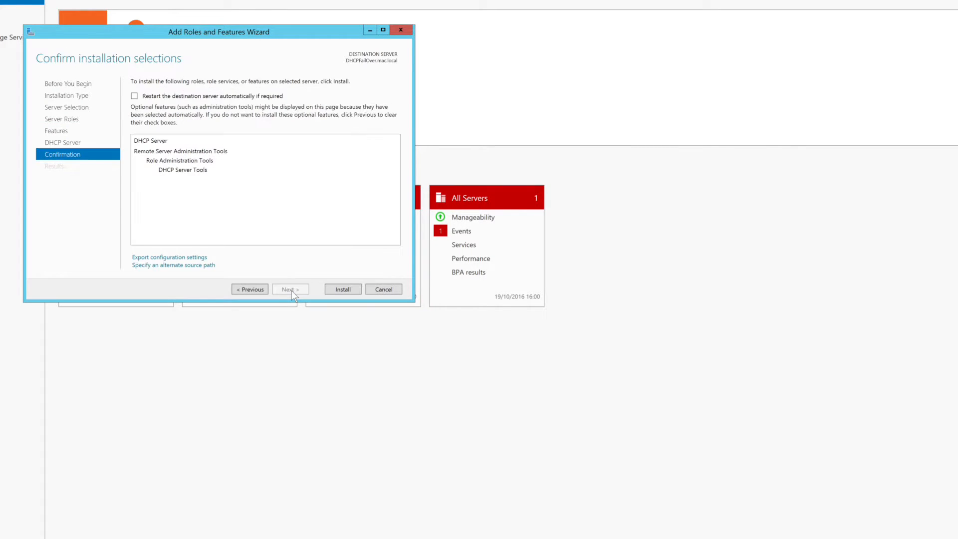
{"action": "left_click", "coordinate": [334, 295]}
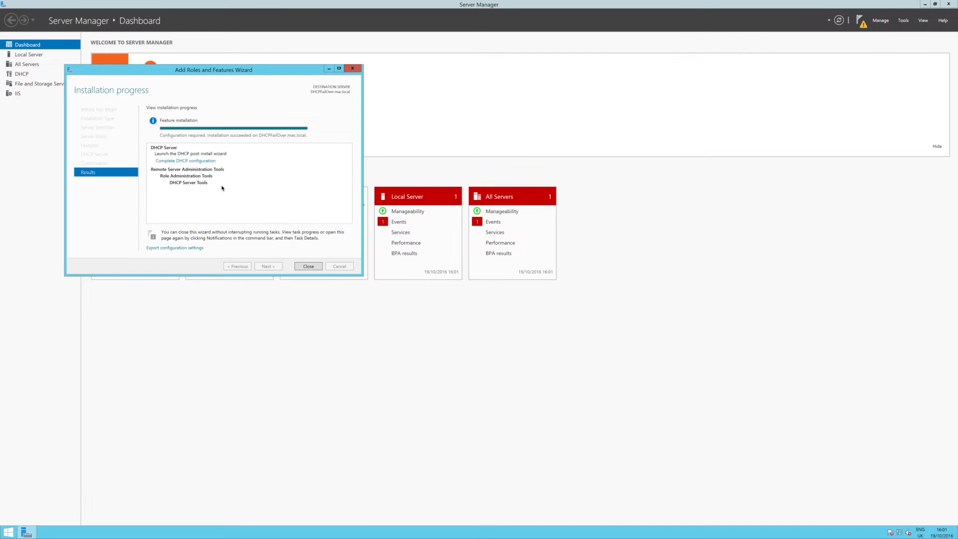
Step: Complete the DHCP post-install configuration, creating security groups and authorizing with current admin credentials
{"action": "left_click", "coordinate": [313, 266]}
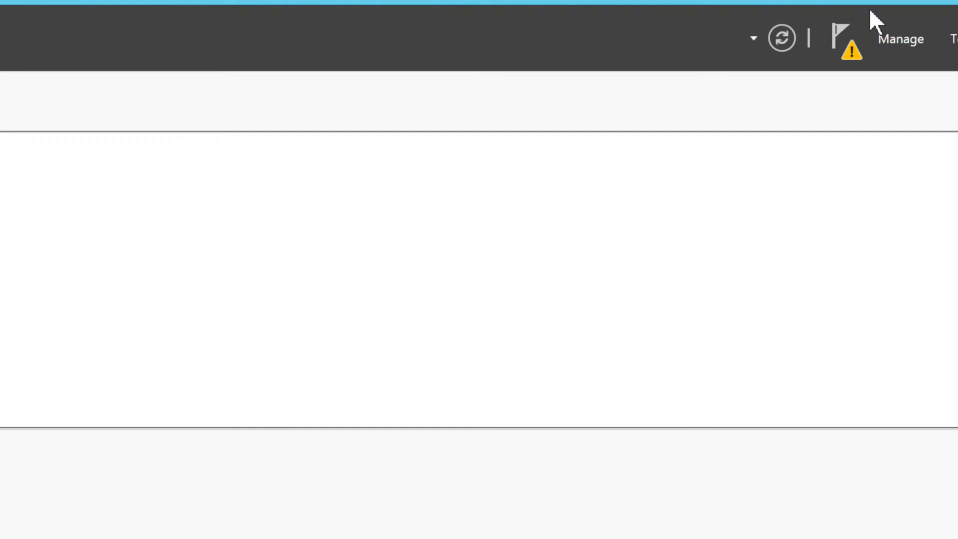
{"action": "left_click", "coordinate": [851, 51]}
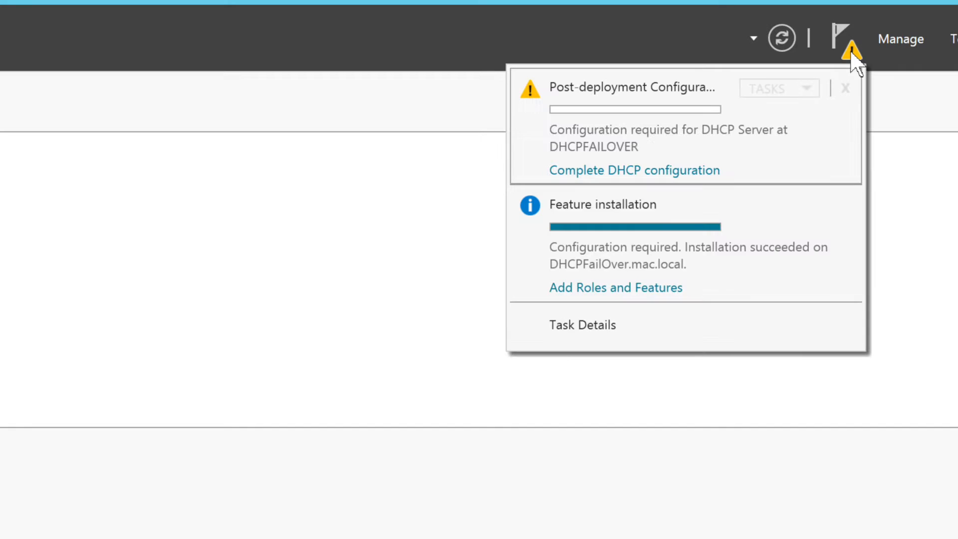
{"action": "left_click", "coordinate": [641, 171]}
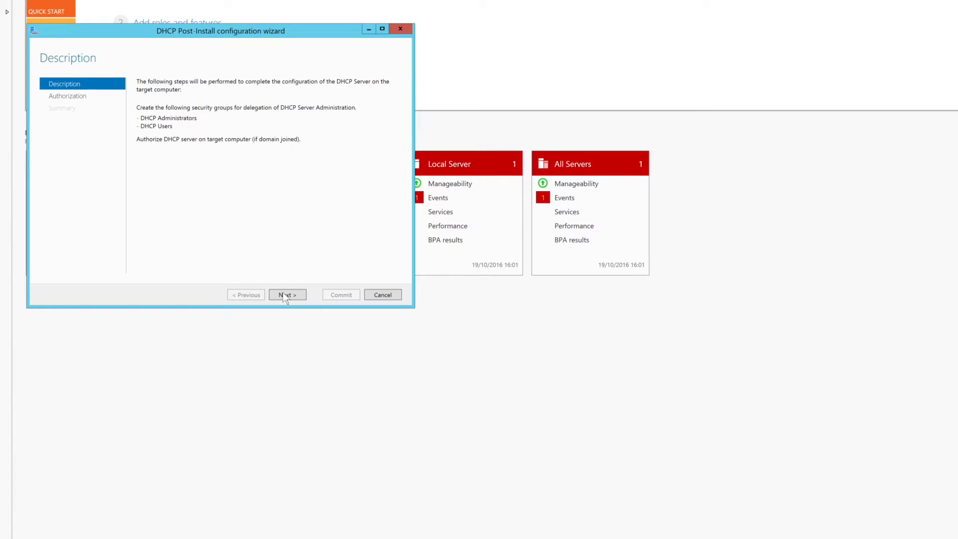
{"action": "left_click", "coordinate": [284, 295]}
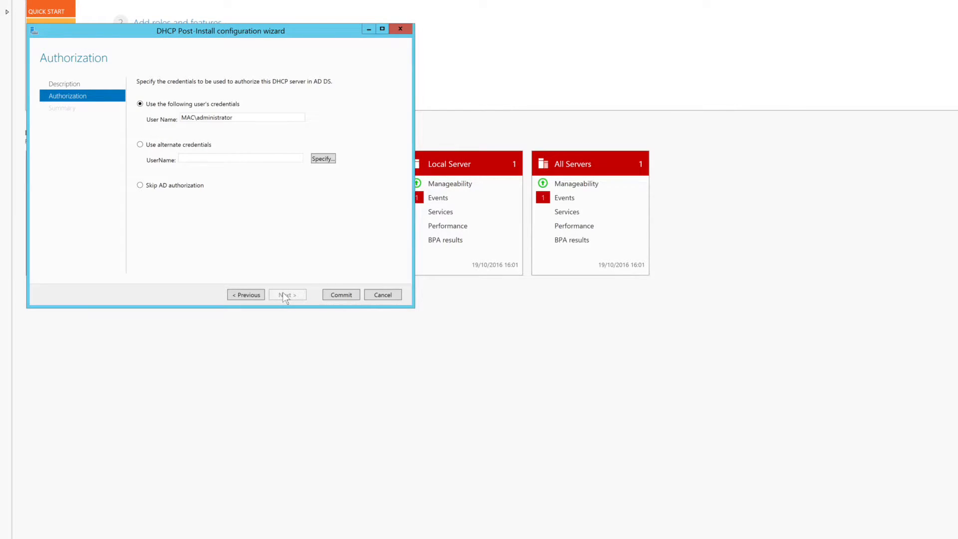
{"action": "left_click", "coordinate": [335, 293]}
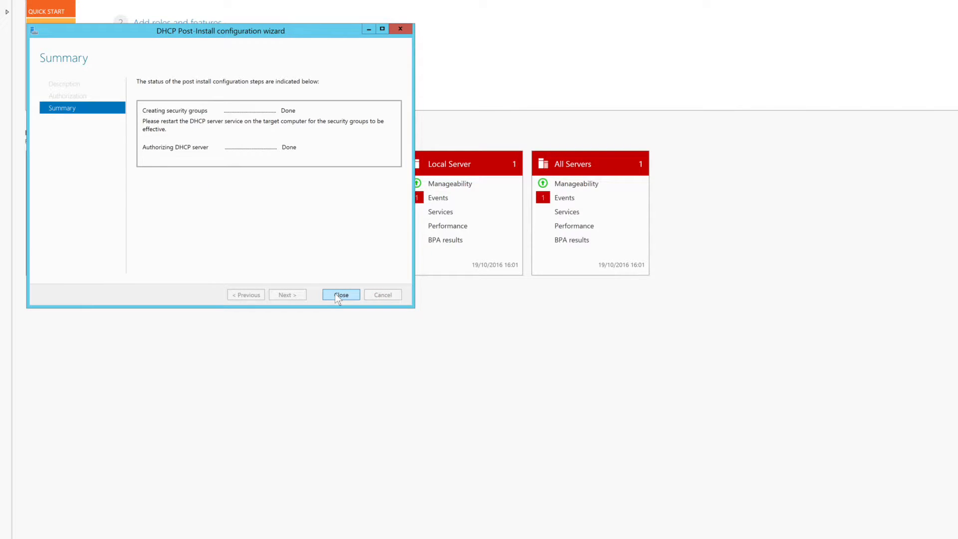
{"action": "left_click", "coordinate": [335, 292]}
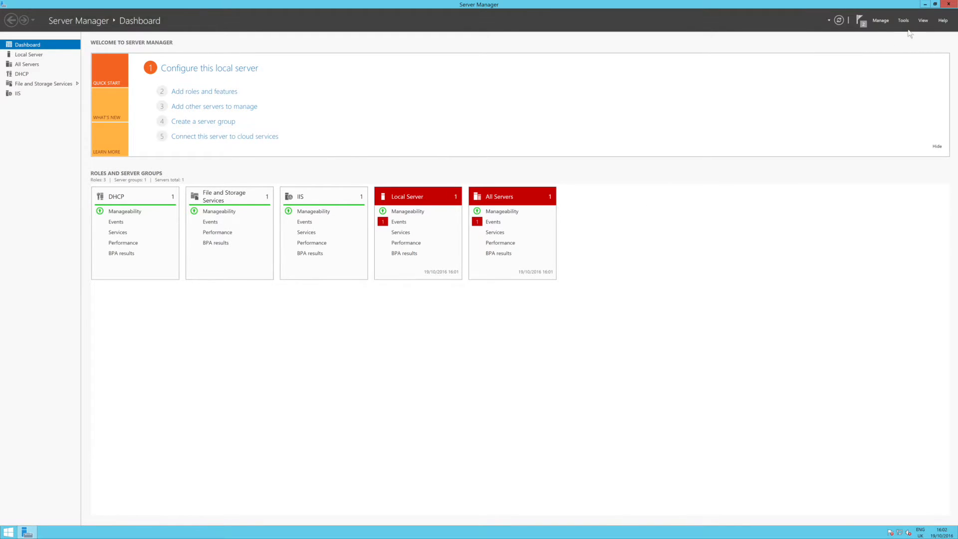
Step: Close Server Manager and return to DCSQL's DHCP console with the dcsql.mac.local server showing
{"action": "left_click", "coordinate": [948, 5]}
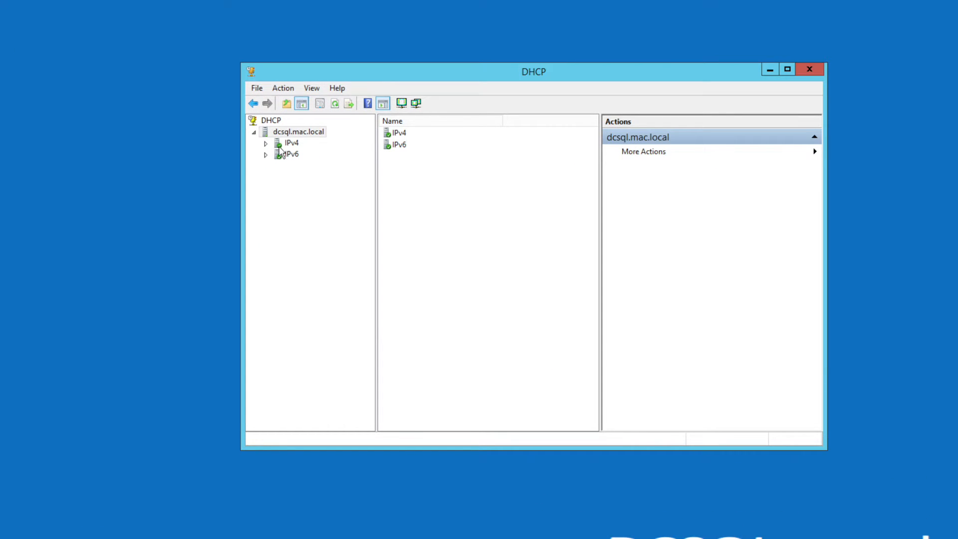
{"action": "left_click", "coordinate": [271, 120]}
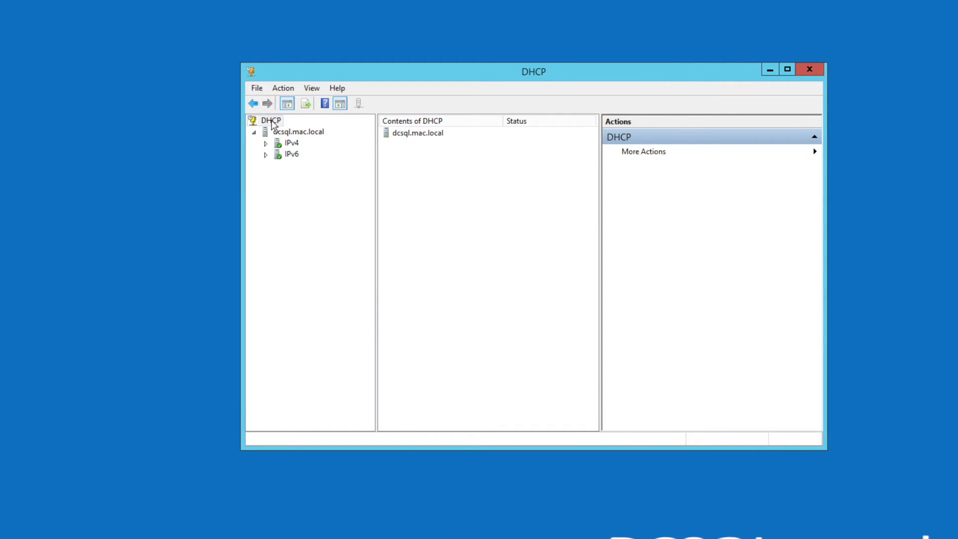
{"action": "right_click", "coordinate": [272, 121]}
{"action": "left_click", "coordinate": [305, 216]}
{"action": "right_click", "coordinate": [302, 132]}
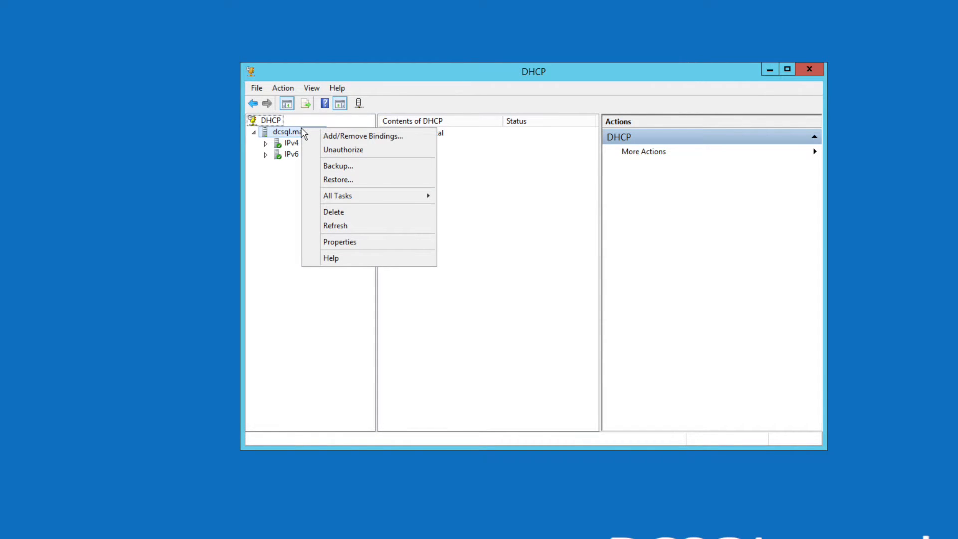
{"action": "left_click", "coordinate": [290, 195]}
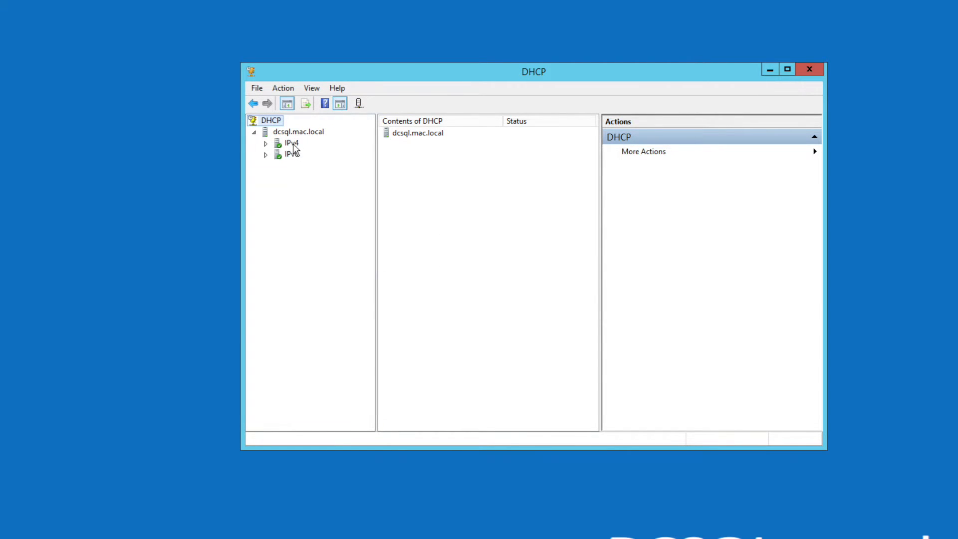
Step: Start Configure Failover on Scope 192.168.0.0 Lab Workstations and advance to the partner-server page
{"action": "left_click", "coordinate": [266, 144]}
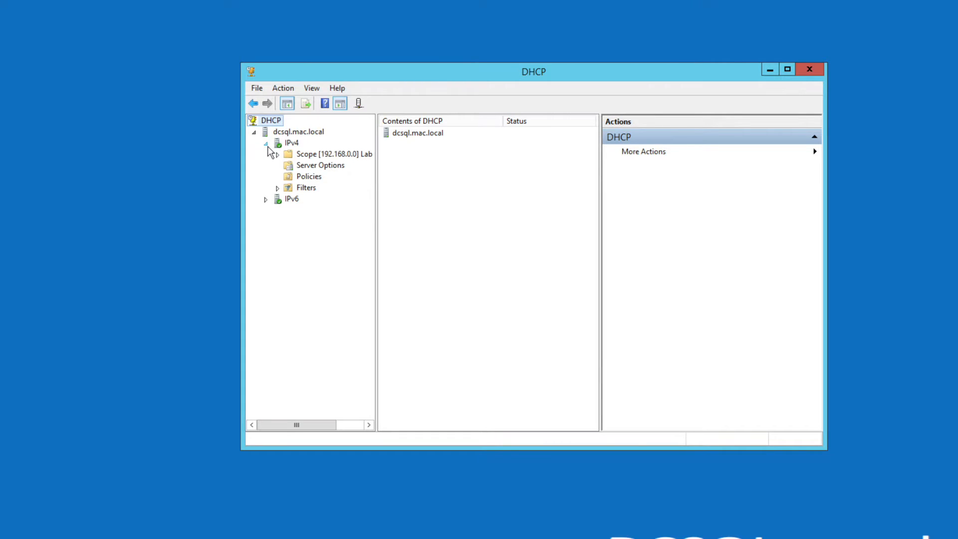
{"action": "left_click", "coordinate": [331, 157]}
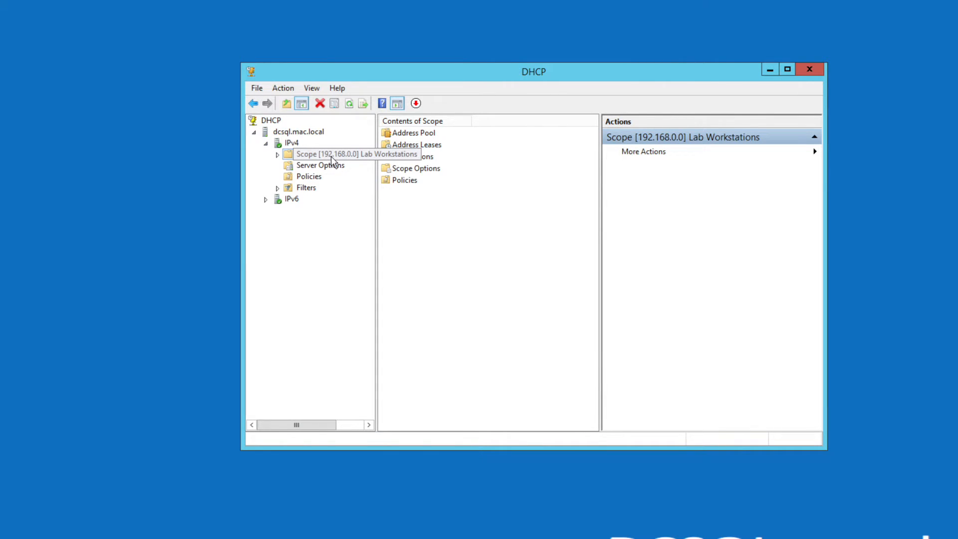
{"action": "right_click", "coordinate": [332, 157]}
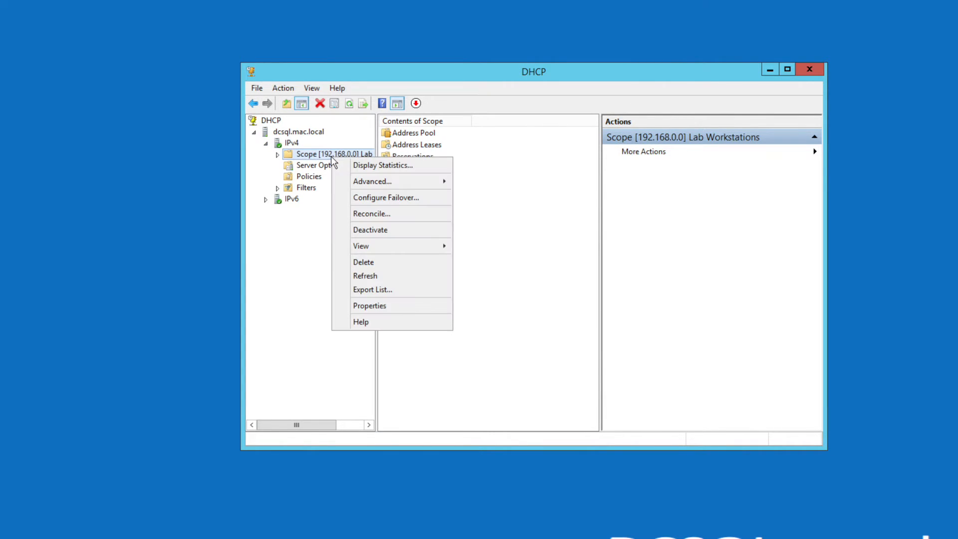
{"action": "left_click", "coordinate": [407, 199]}
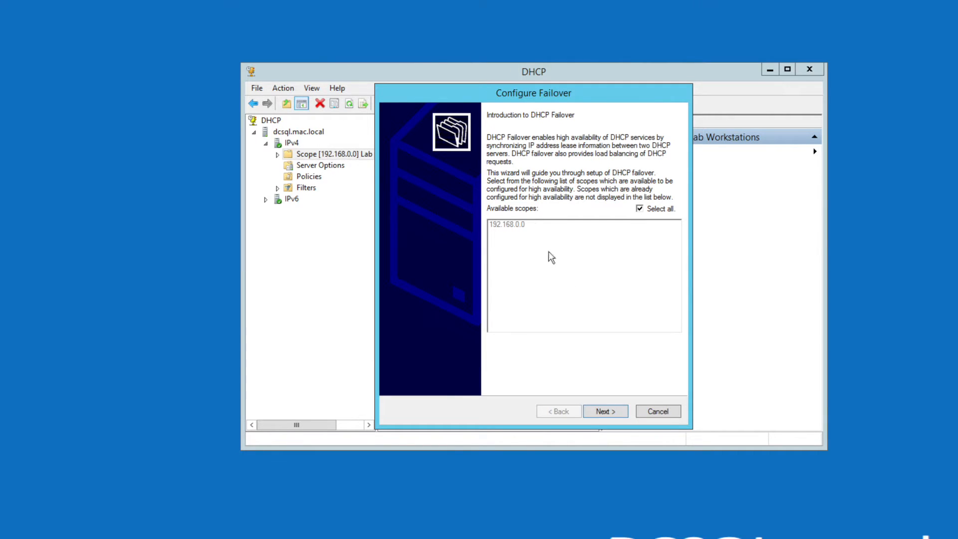
{"action": "left_click", "coordinate": [614, 415]}
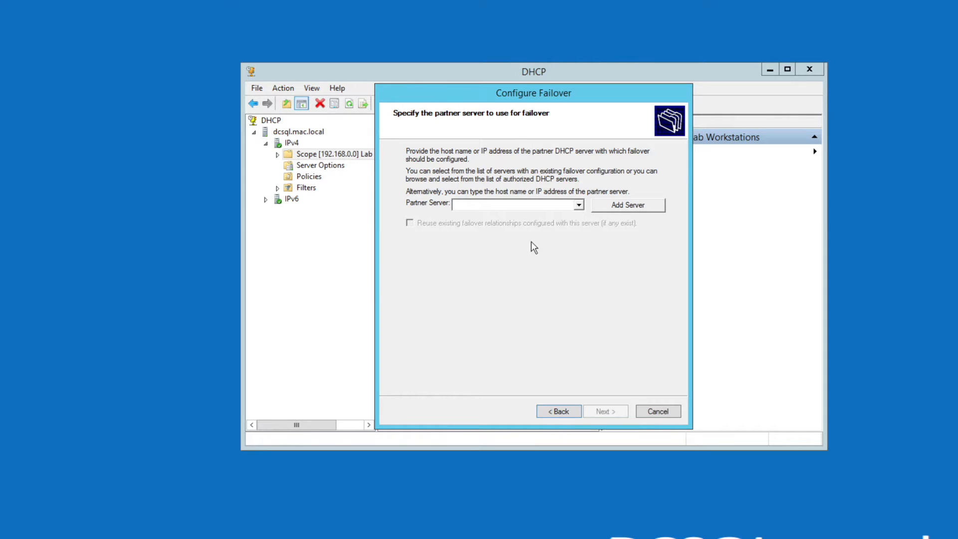
Step: Enter dhcpfailover.mac.local as the partner server and continue
{"action": "type", "text": "dhcp"}
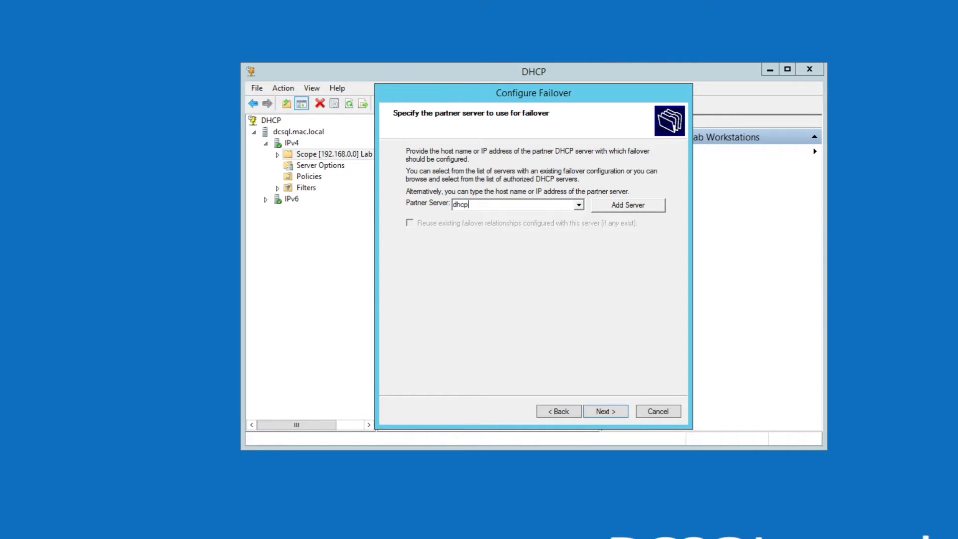
{"action": "type", "text": "failover.mac.local"}
{"action": "left_click", "coordinate": [602, 411]}
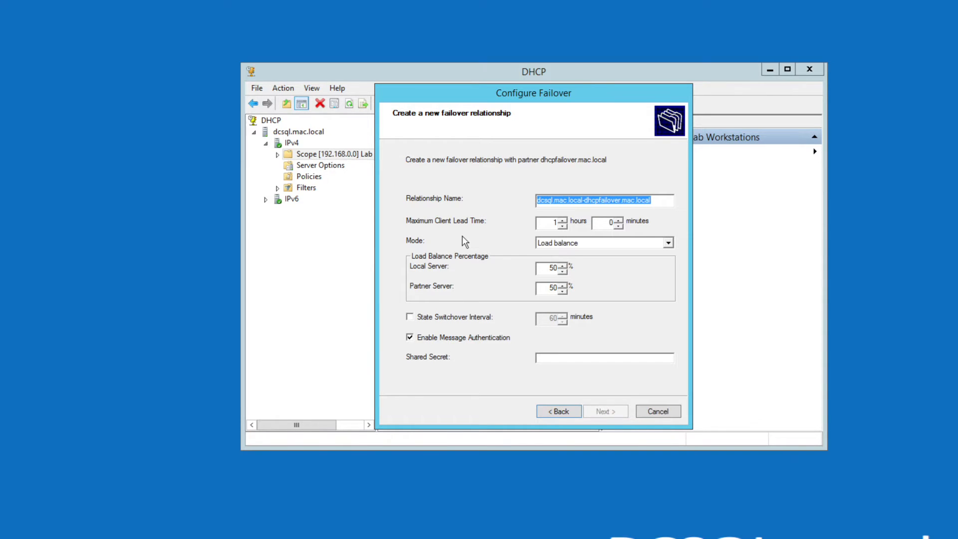
Step: Name the relationship MainFailOverPartnership, select Load balance mode, and enter a shared secret
{"action": "type", "text": "Main"}
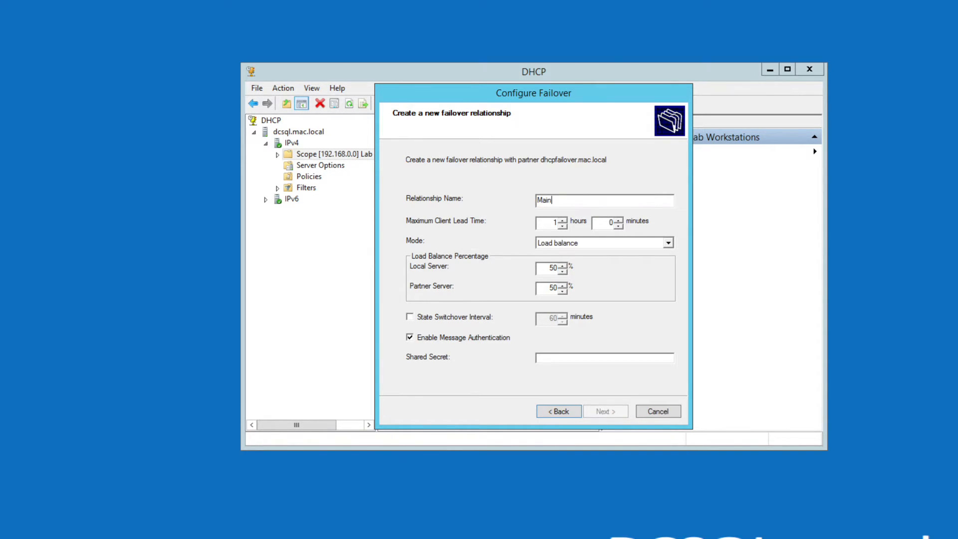
{"action": "type", "text": "FailOverPartnership"}
{"action": "left_click", "coordinate": [669, 243]}
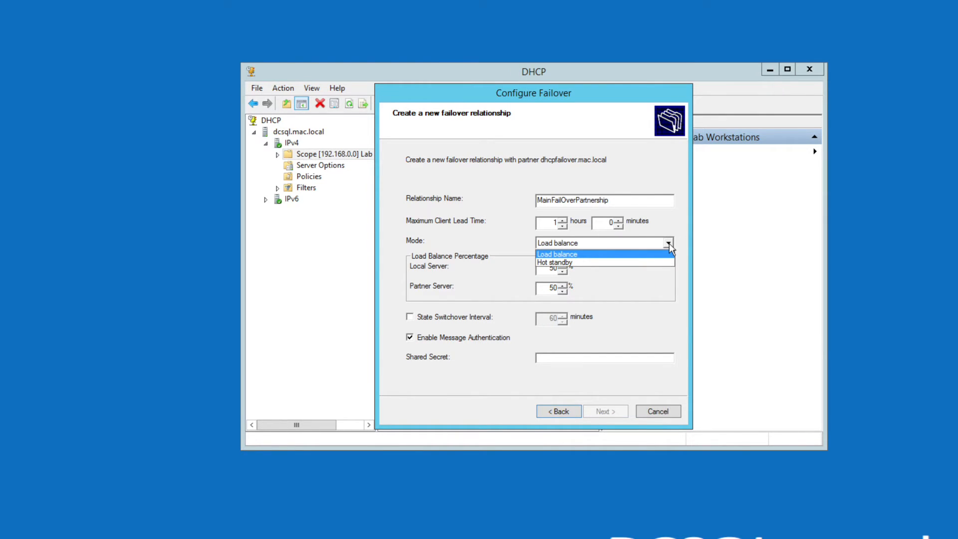
{"action": "left_click", "coordinate": [648, 253]}
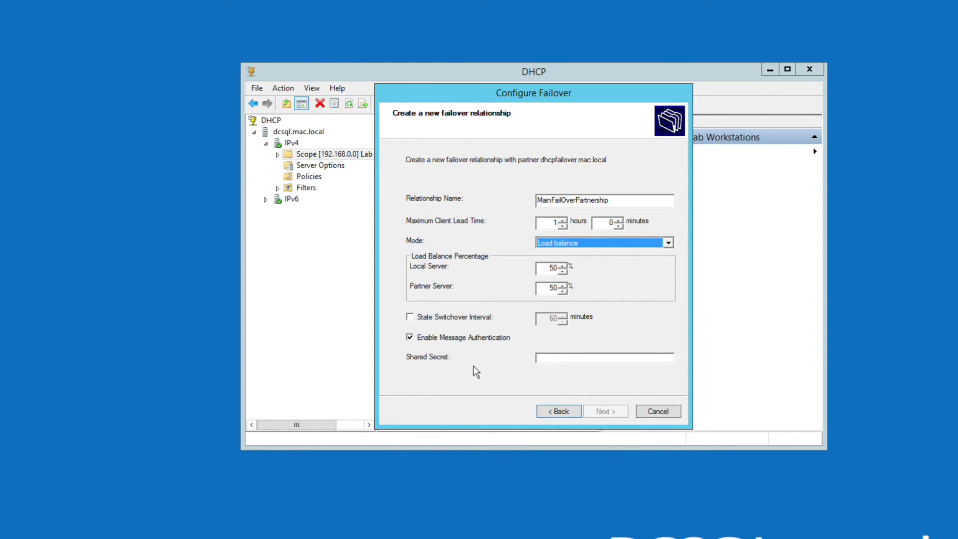
{"action": "left_click", "coordinate": [564, 358]}
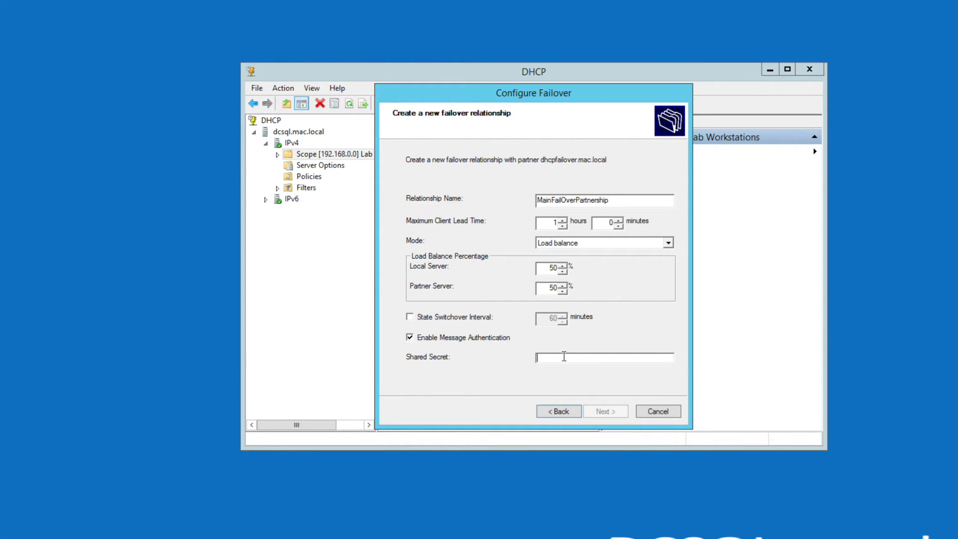
{"action": "type", "text": "P@ssw0rd1"}
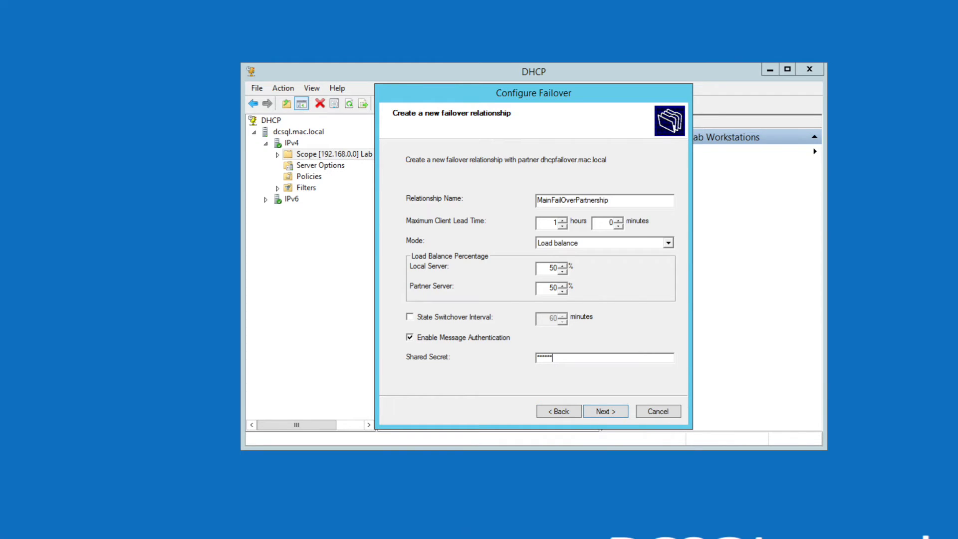
{"action": "left_click", "coordinate": [609, 414]}
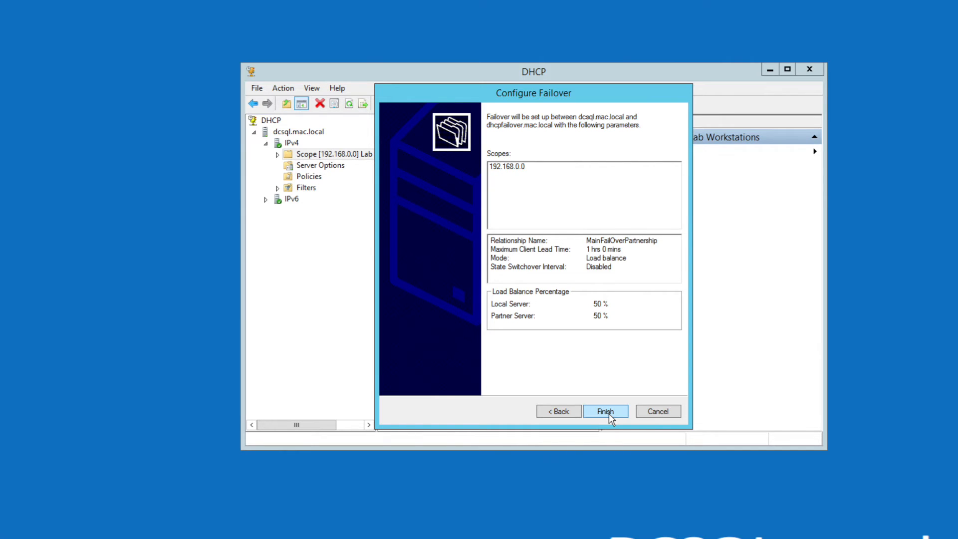
Step: Finish the failover configuration, close the successful progress report, and select the DHCP root
{"action": "left_click", "coordinate": [609, 412]}
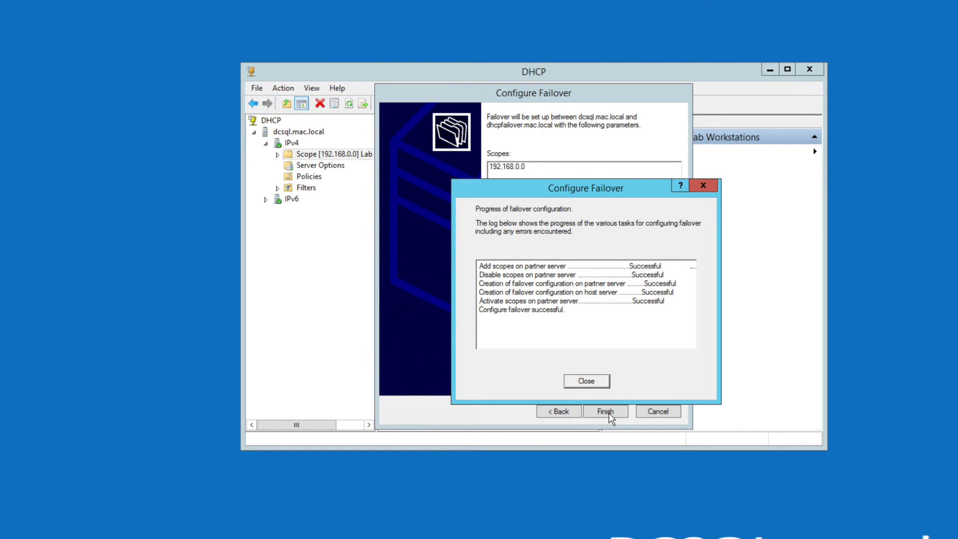
{"action": "left_click", "coordinate": [587, 381]}
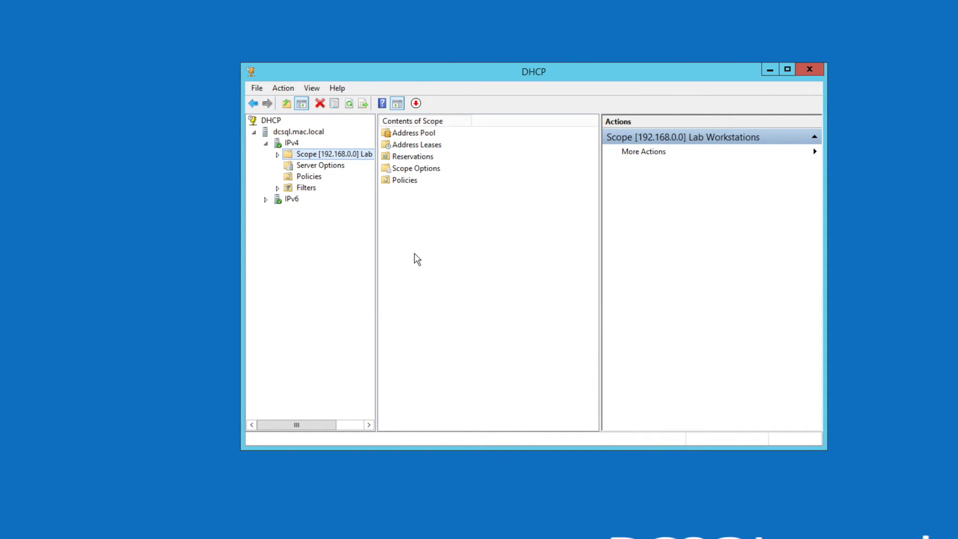
{"action": "left_click", "coordinate": [277, 122]}
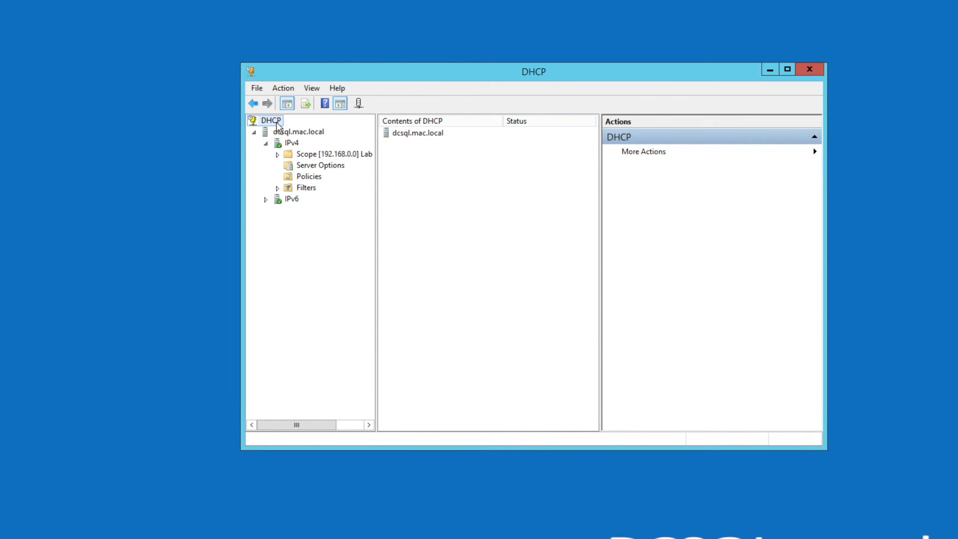
{"action": "right_click", "coordinate": [277, 122]}
{"action": "left_click", "coordinate": [487, 212]}
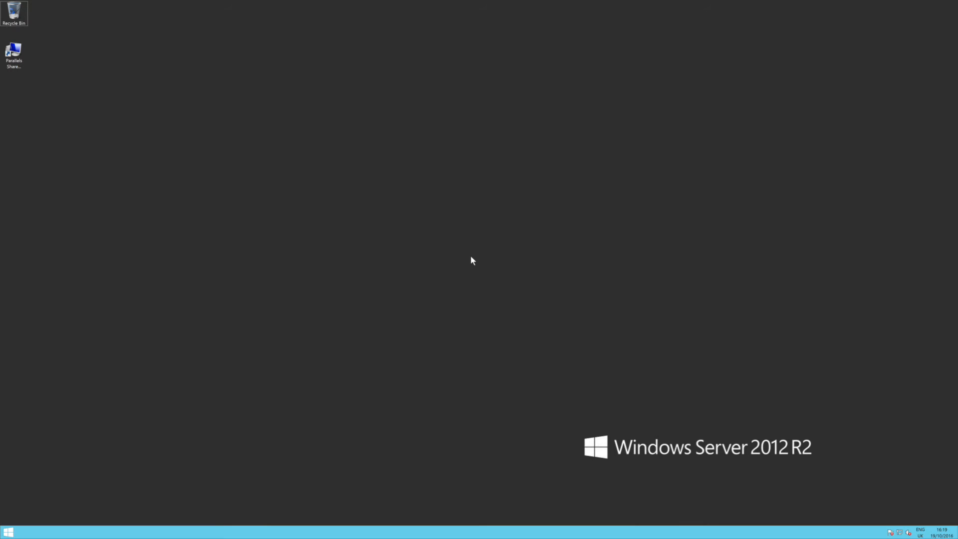
Step: Launch the DHCP console from a Start search for 'dhcp' and enlarge its window
{"action": "key", "text": "super"}
{"action": "type", "text": "dhcp"}
{"action": "key", "text": "Return"}
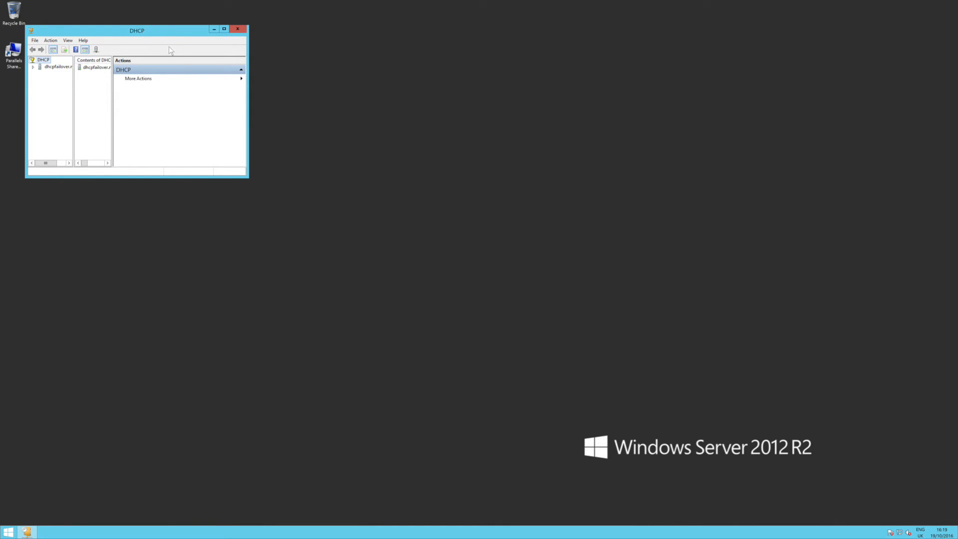
{"action": "left_click_drag", "start_coordinate": [167, 32], "coordinate": [417, 100]}
{"action": "left_click_drag", "start_coordinate": [498, 246], "coordinate": [637, 353]}
{"action": "left_click_drag", "start_coordinate": [324, 197], "coordinate": [392, 192]}
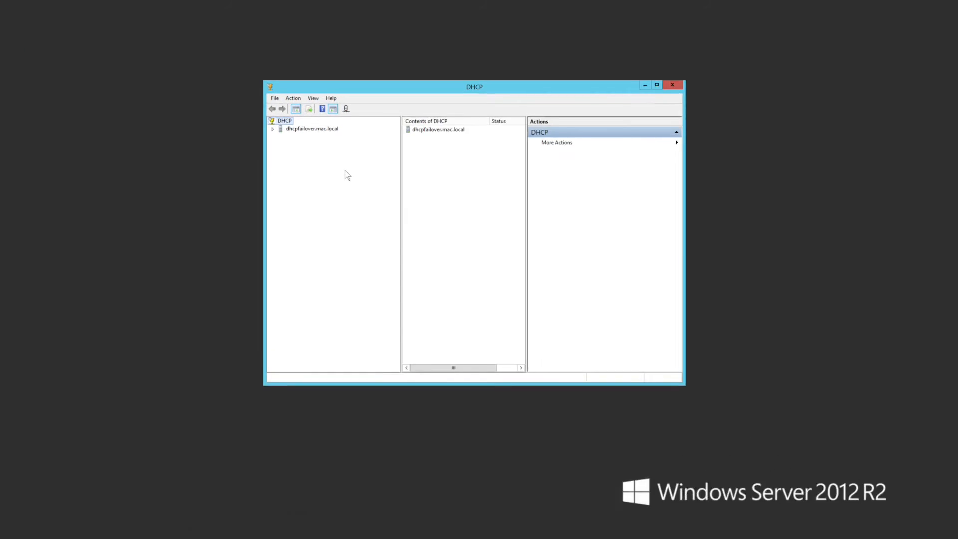
Step: On dhcpfailover.mac.local, confirm the replicated Lab Workstations scope and its Server and Scope Options
{"action": "left_click", "coordinate": [255, 118]}
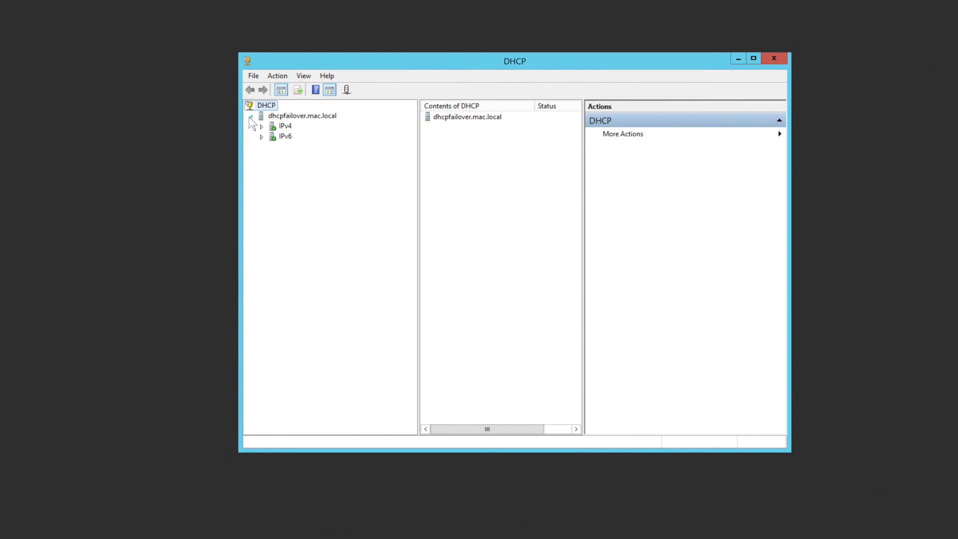
{"action": "left_click", "coordinate": [260, 127]}
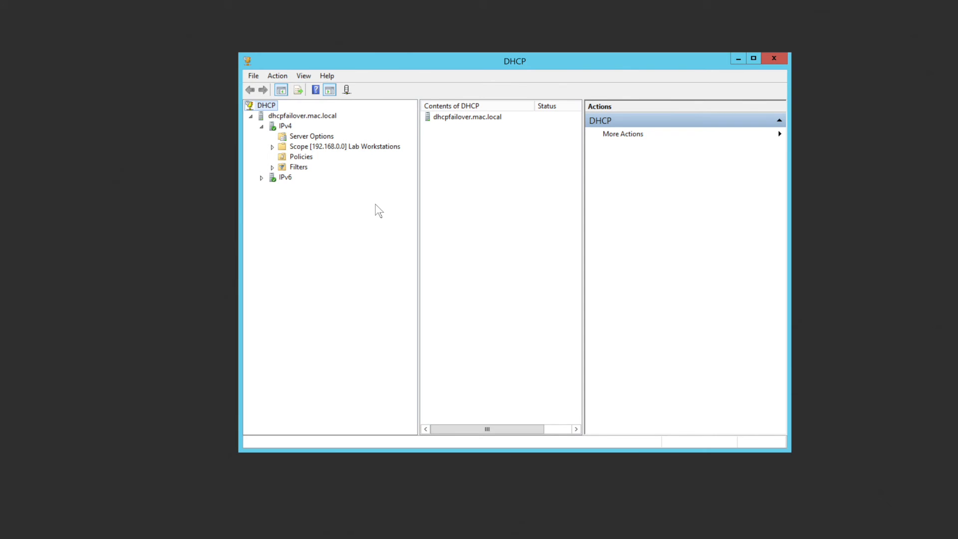
{"action": "double_click", "coordinate": [292, 148]}
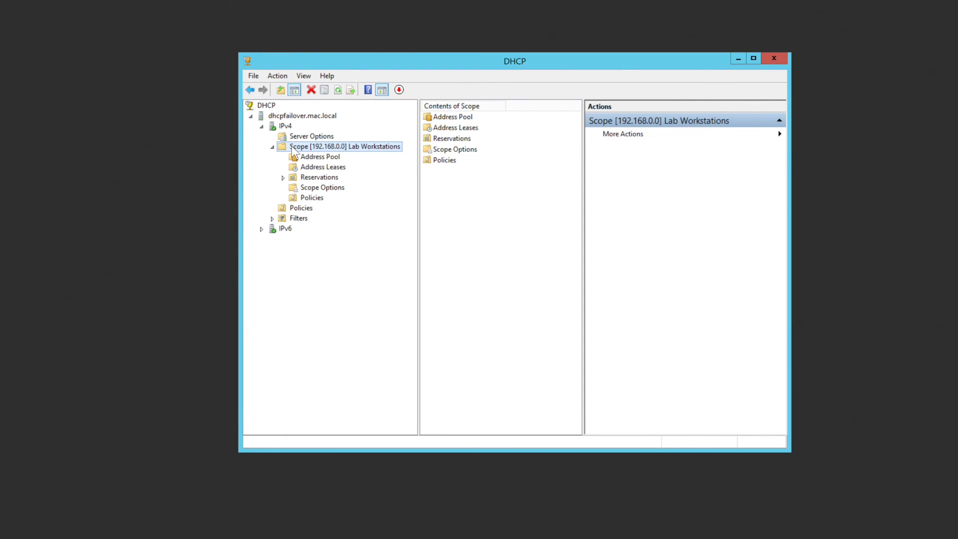
{"action": "left_click", "coordinate": [302, 138]}
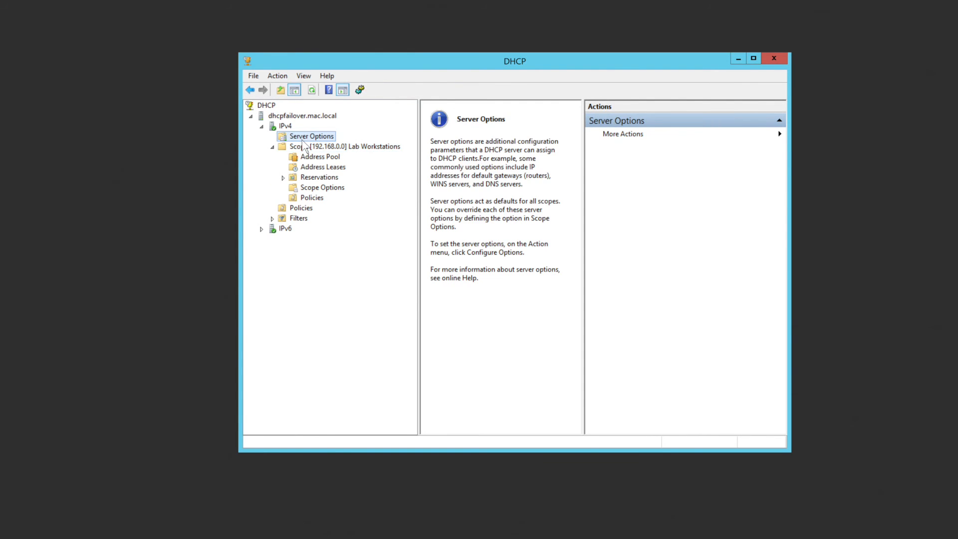
{"action": "left_click", "coordinate": [305, 146]}
{"action": "left_click", "coordinate": [343, 188]}
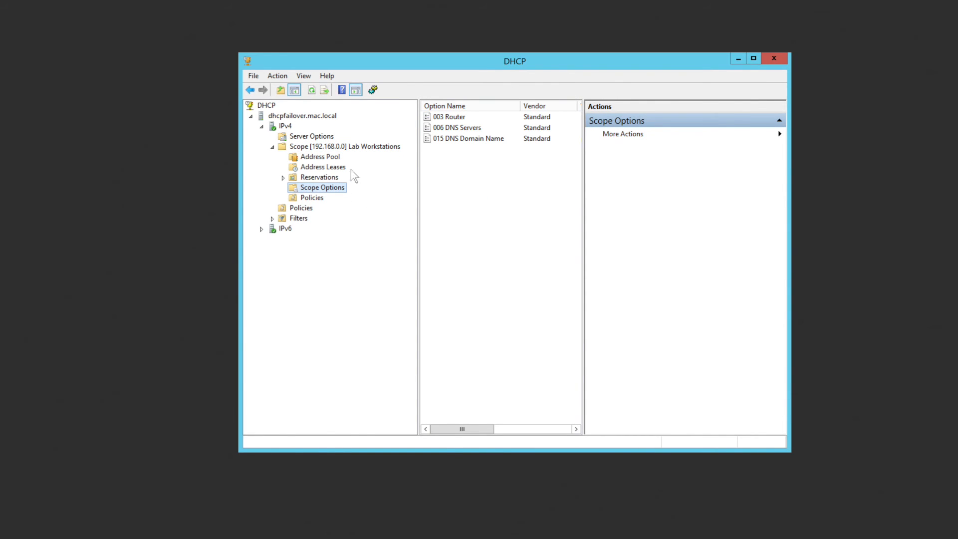
{"action": "left_click", "coordinate": [306, 147]}
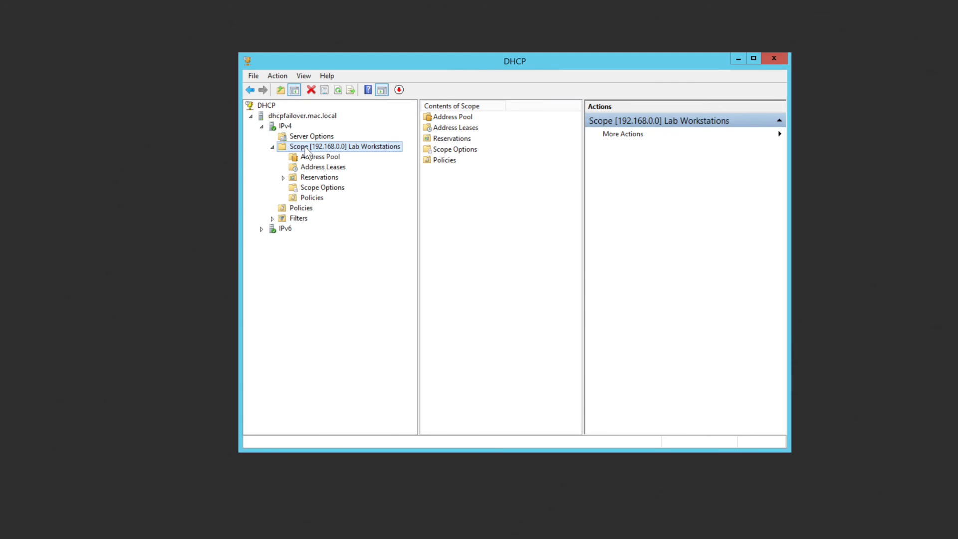
{"action": "right_click", "coordinate": [305, 148]}
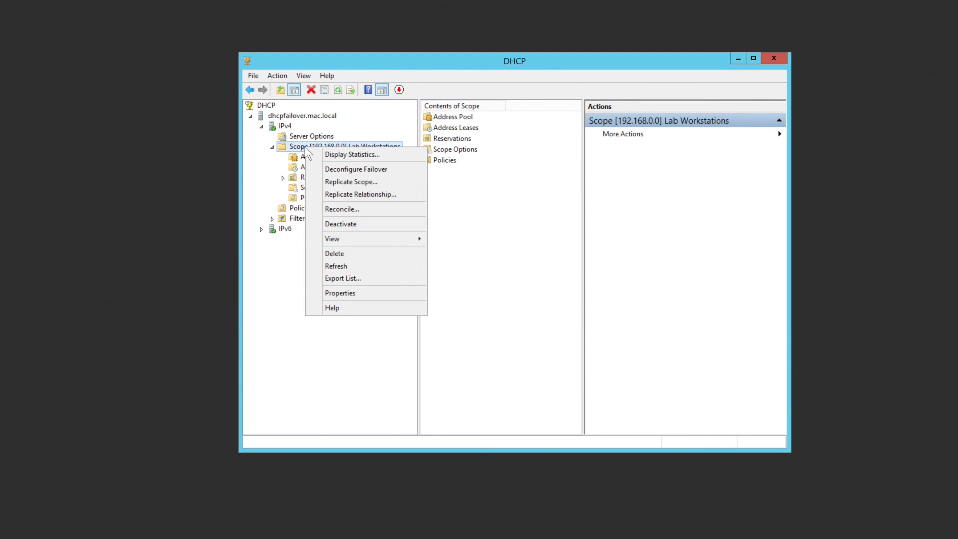
Step: Verify the scope's Failover tab: MainFailOverPartnership with dcsql.mac.local, load balance, both Normal; then collapse the tree
{"action": "left_click", "coordinate": [373, 295]}
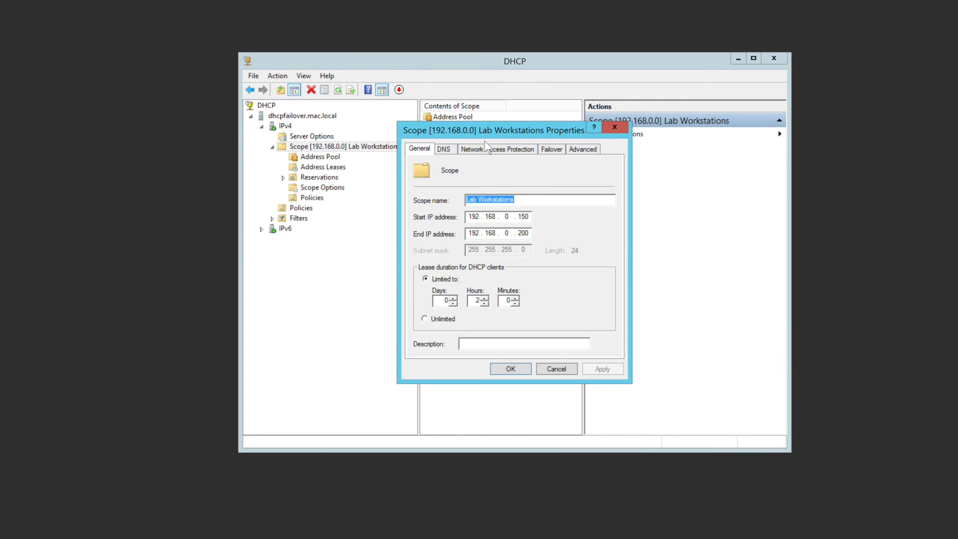
{"action": "left_click", "coordinate": [555, 150]}
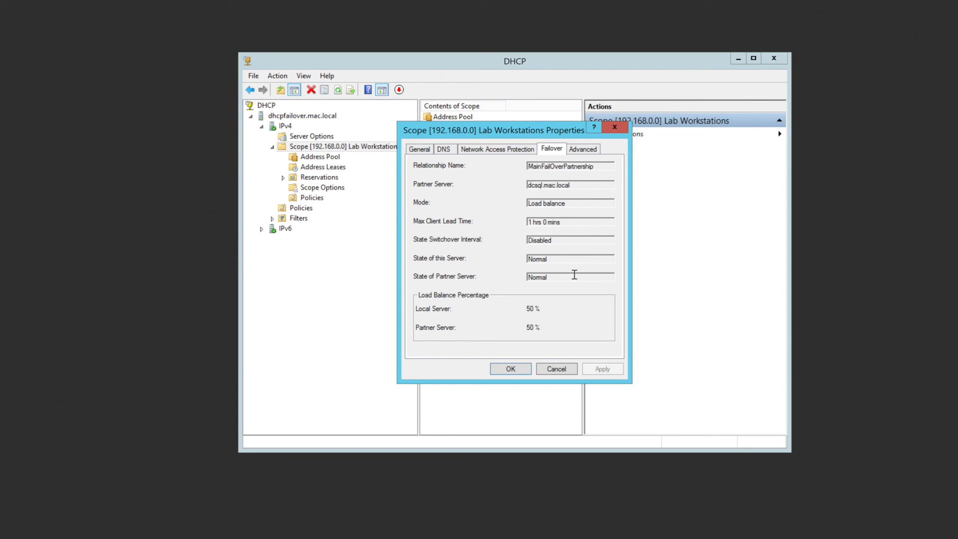
{"action": "left_click", "coordinate": [583, 150]}
{"action": "left_click", "coordinate": [542, 368]}
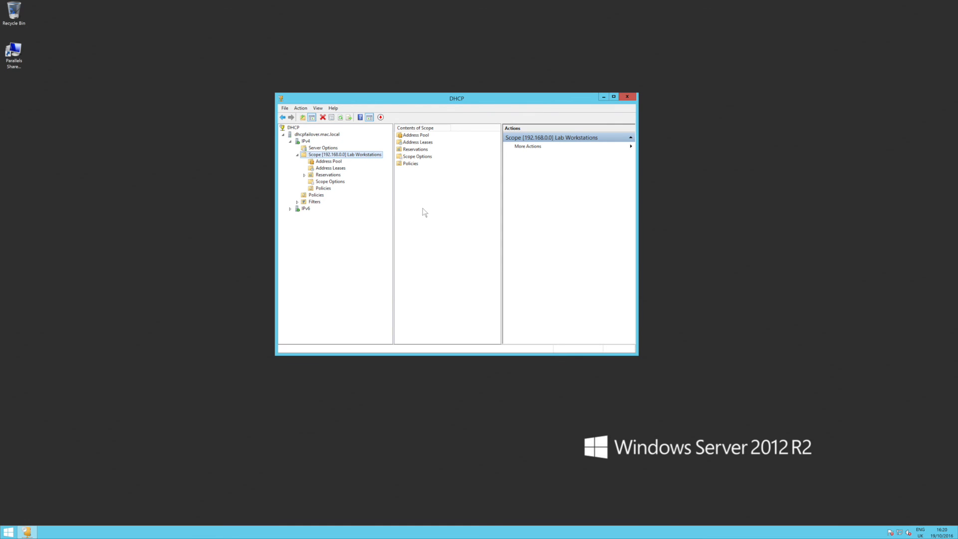
{"action": "left_click", "coordinate": [297, 155]}
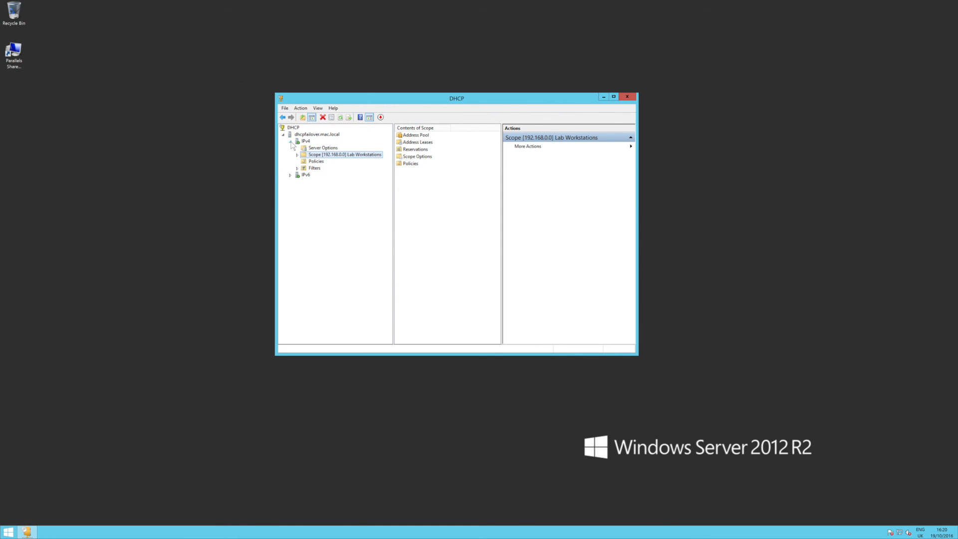
{"action": "left_click", "coordinate": [291, 142]}
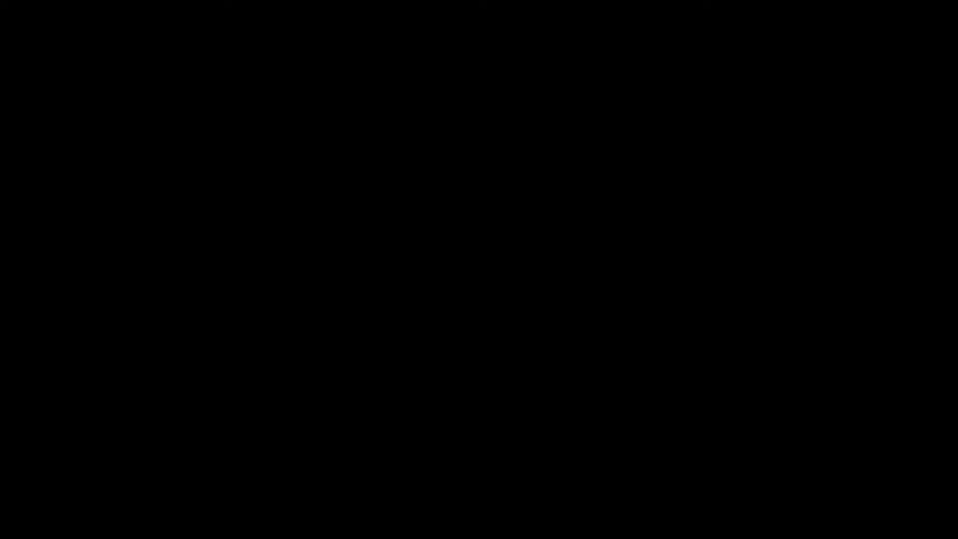